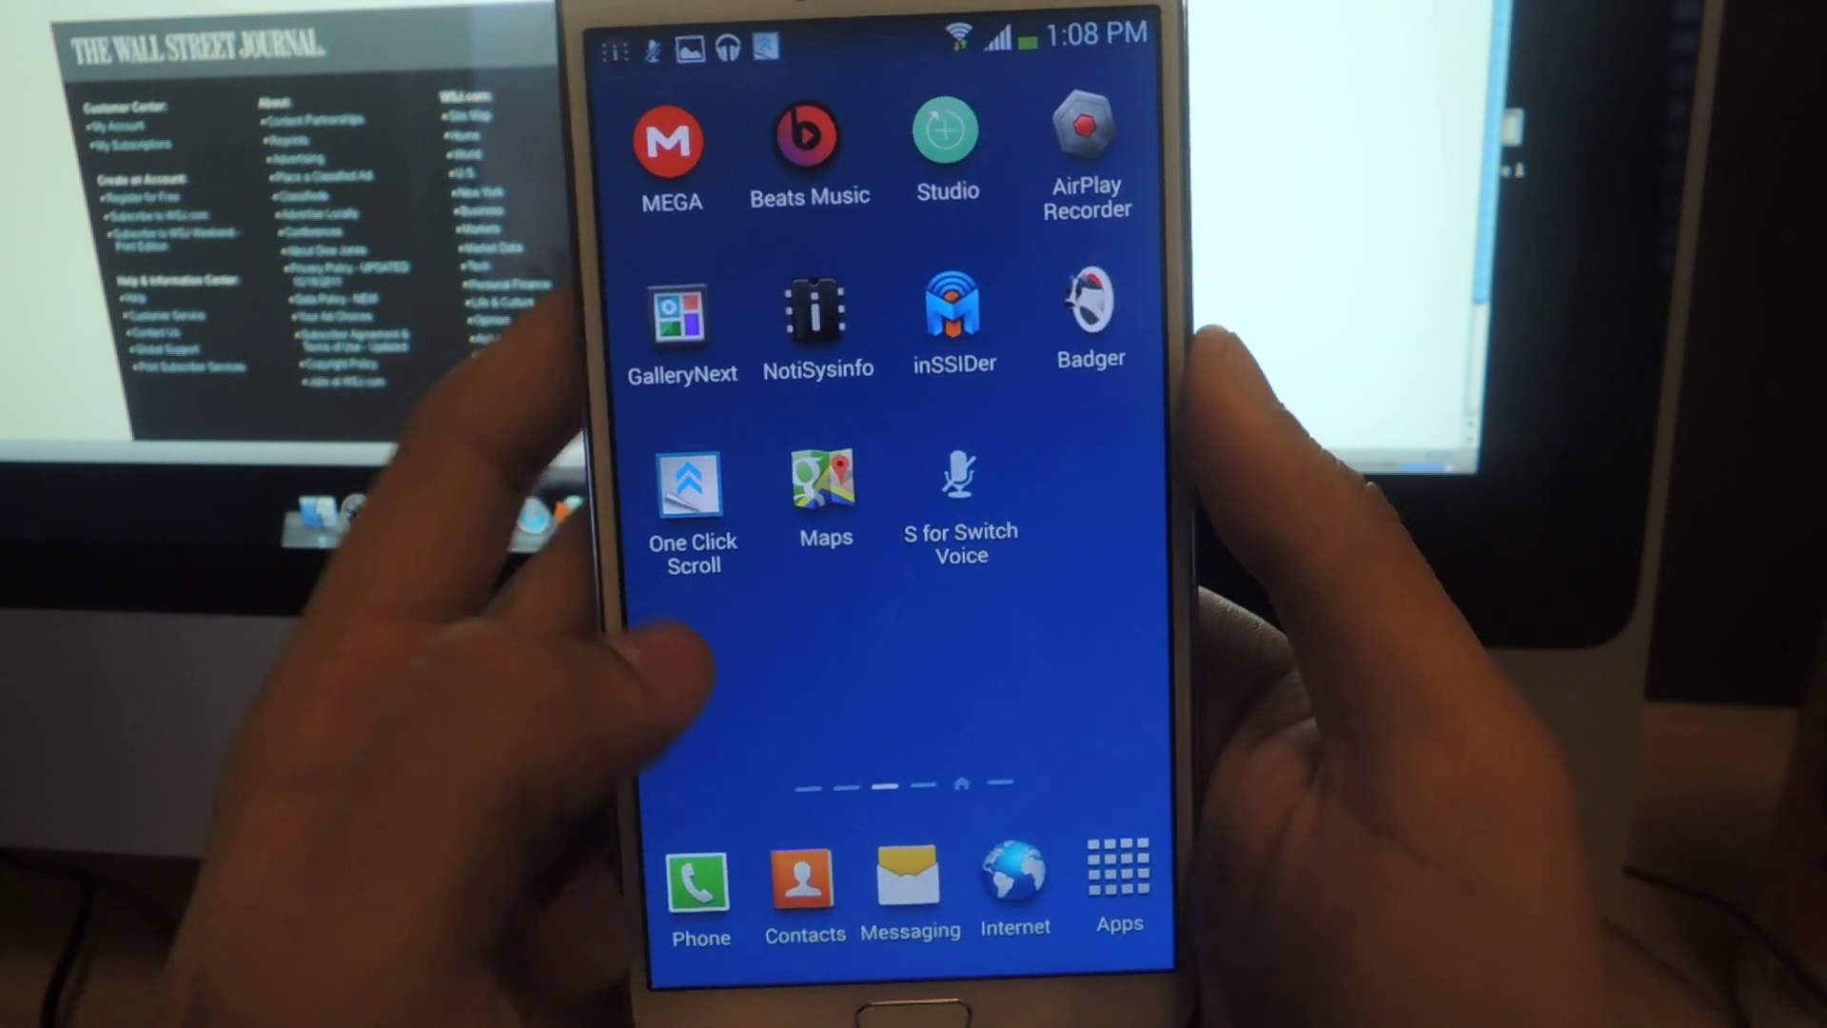
# Swipe through the home screen pages back to the main page with the Flipboard news panel
pyautogui.moveTo(800, 658); pyautogui.dragTo(1084, 672)
pyautogui.moveTo(671, 643); pyautogui.dragTo(1028, 657)
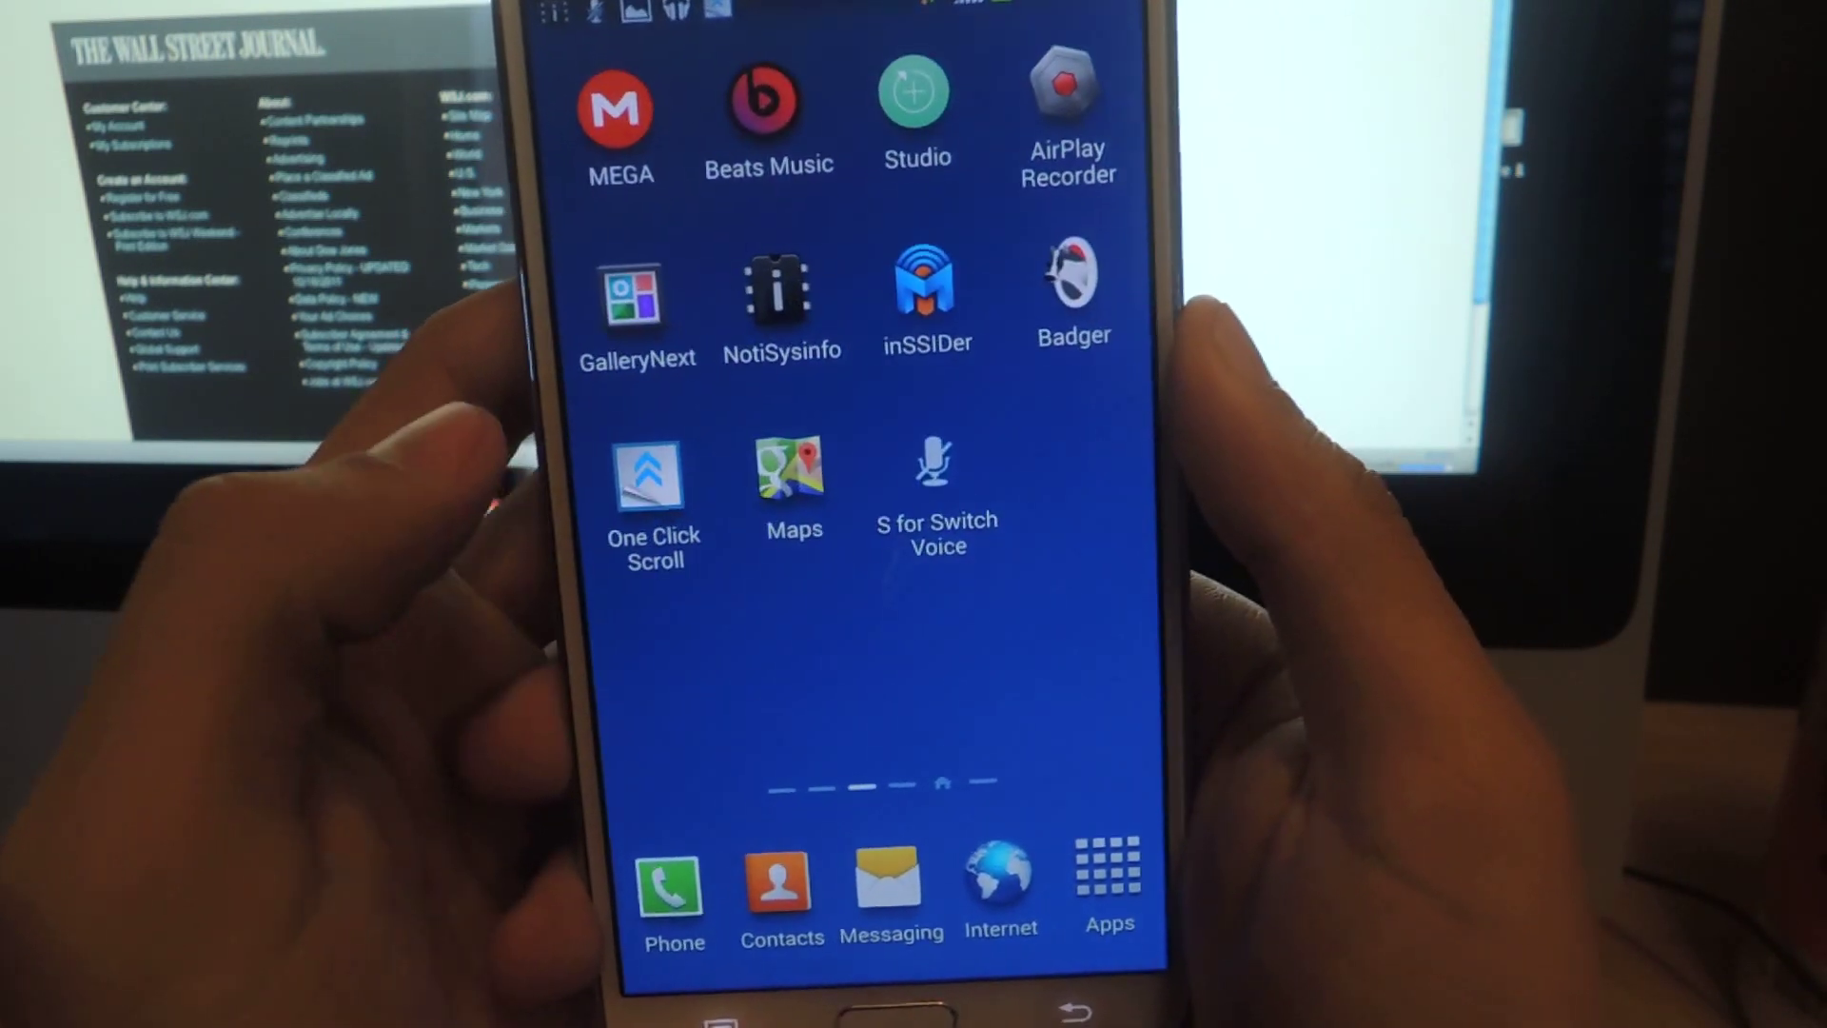
pyautogui.moveTo(672, 642)
pyautogui.mouseDown()
pyautogui.moveTo(1028, 656)
pyautogui.moveTo(672, 657)
pyautogui.mouseUp()
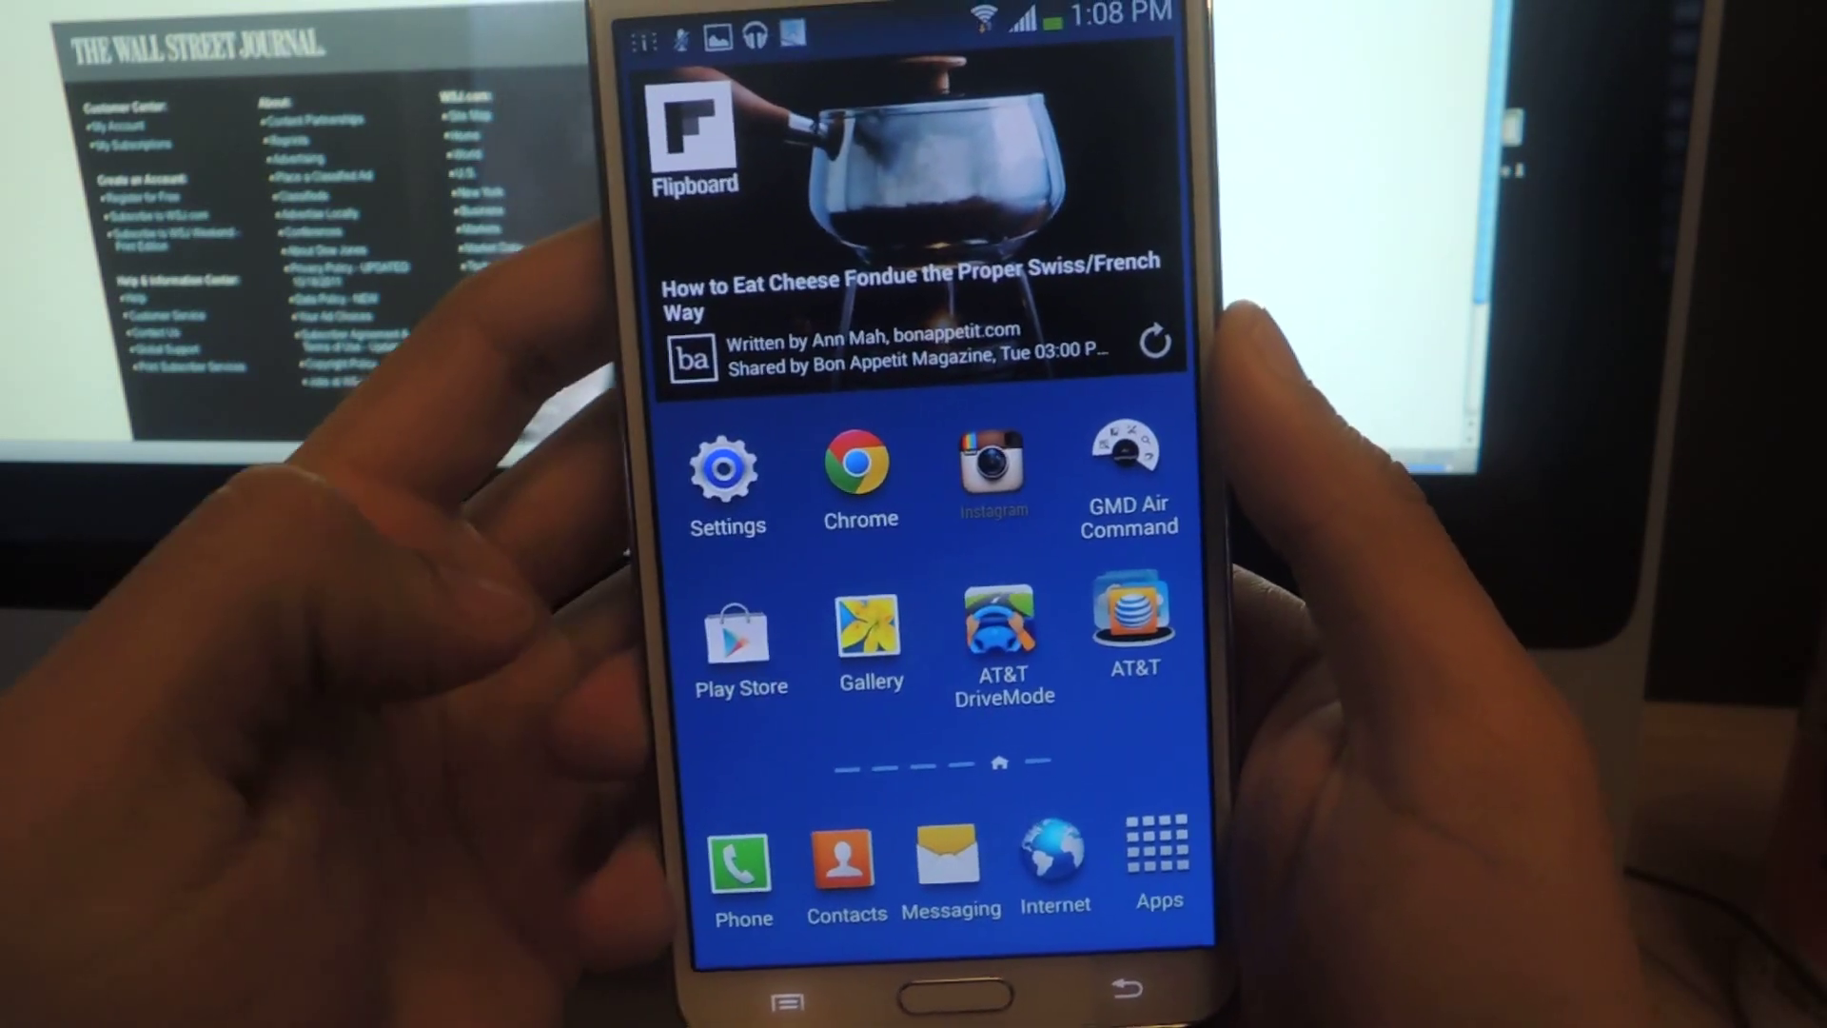
pyautogui.click(740, 643)
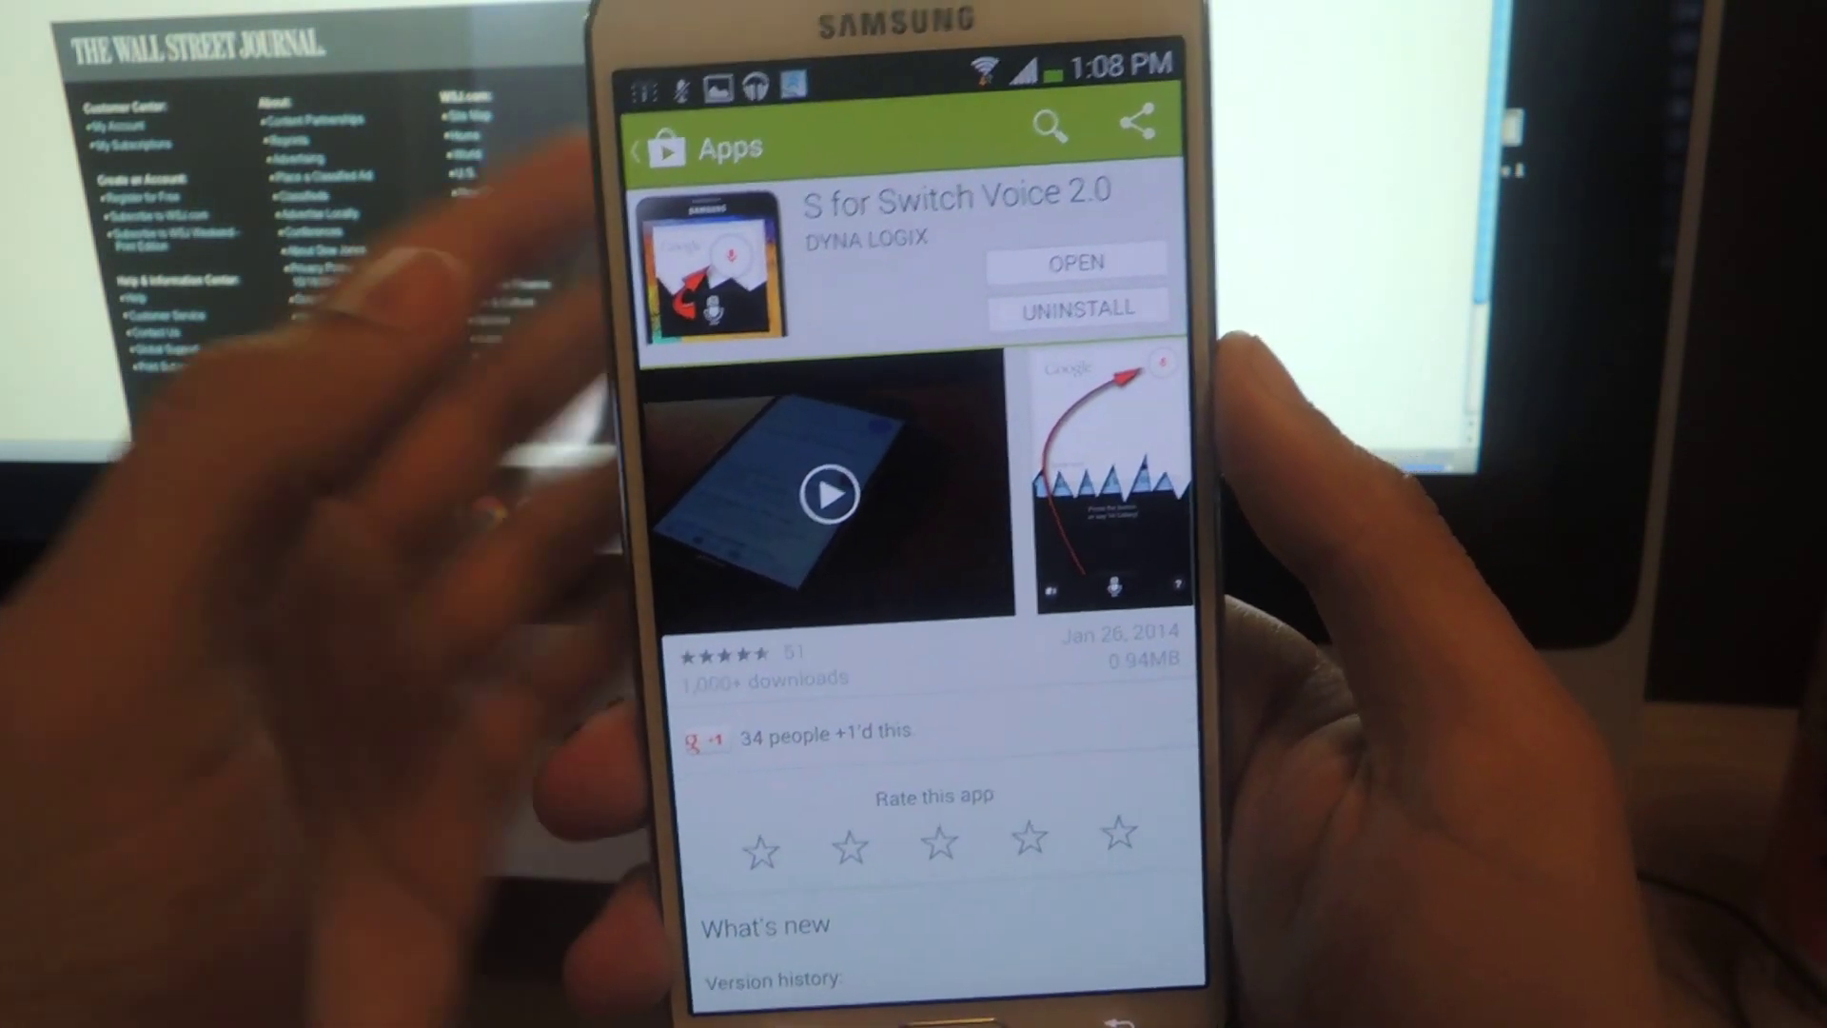
pyautogui.click(1027, 276)
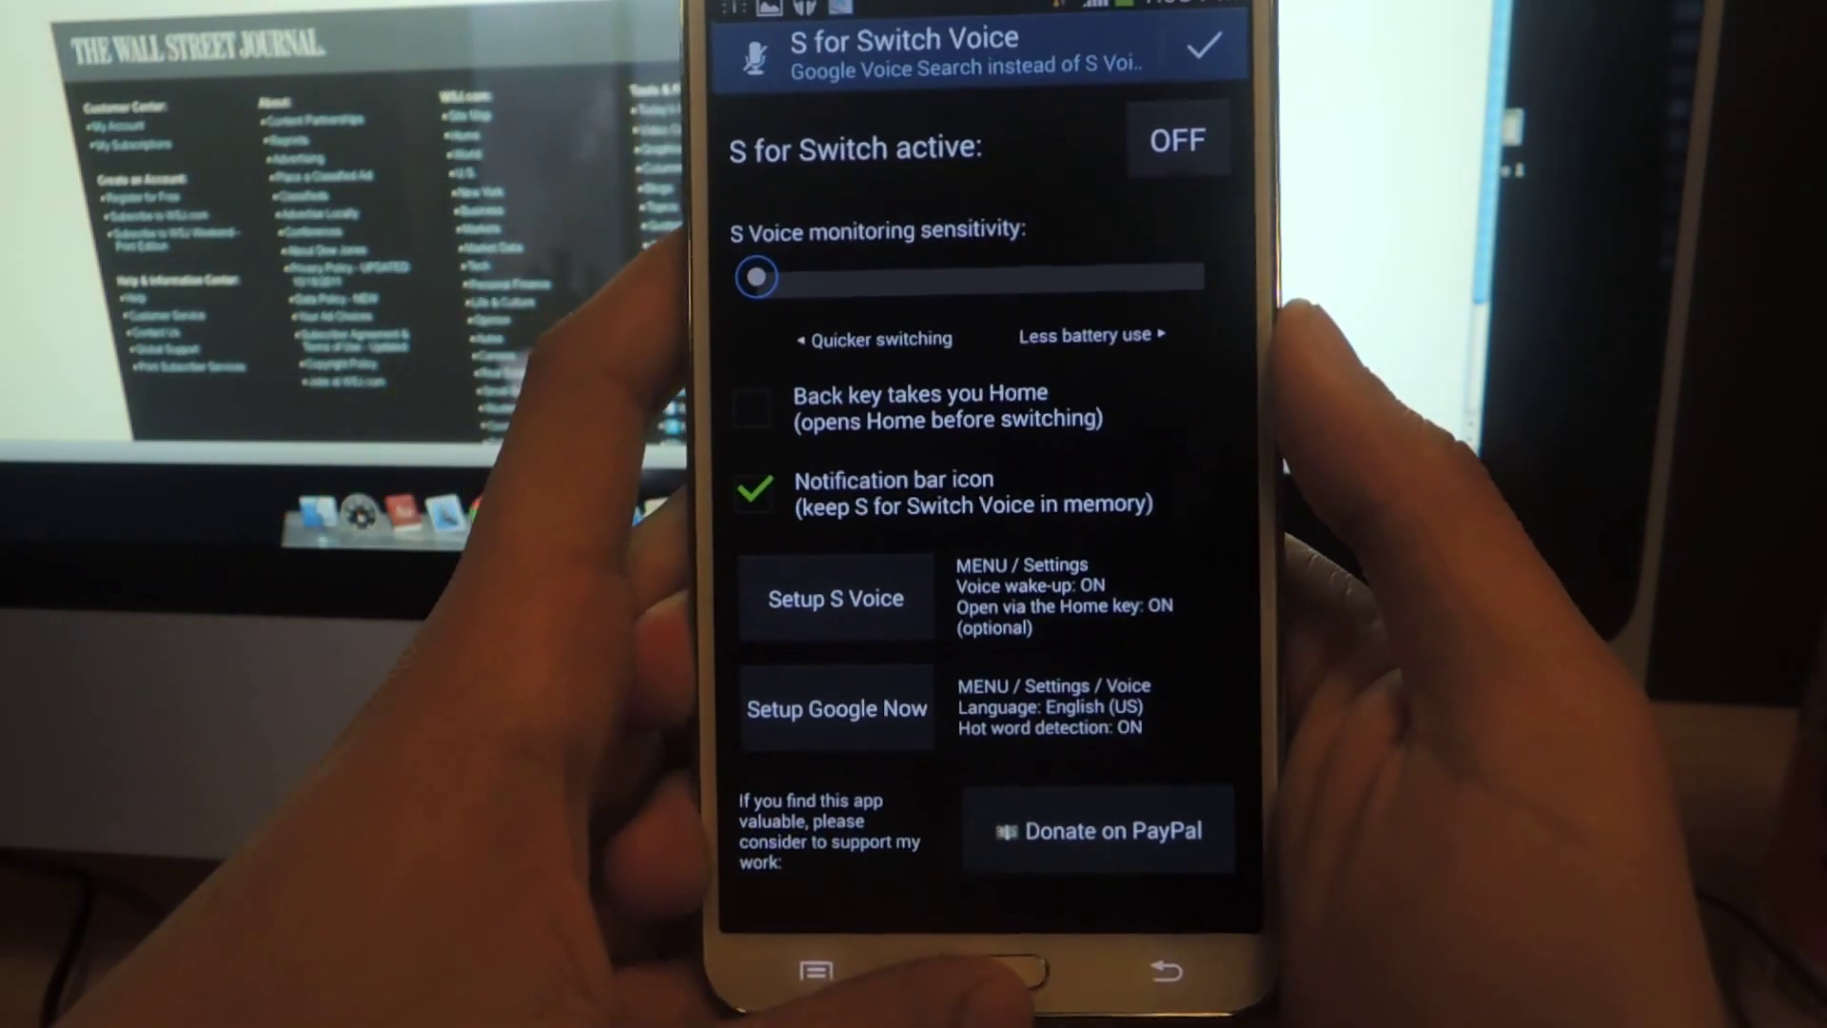
pyautogui.click(999, 913)
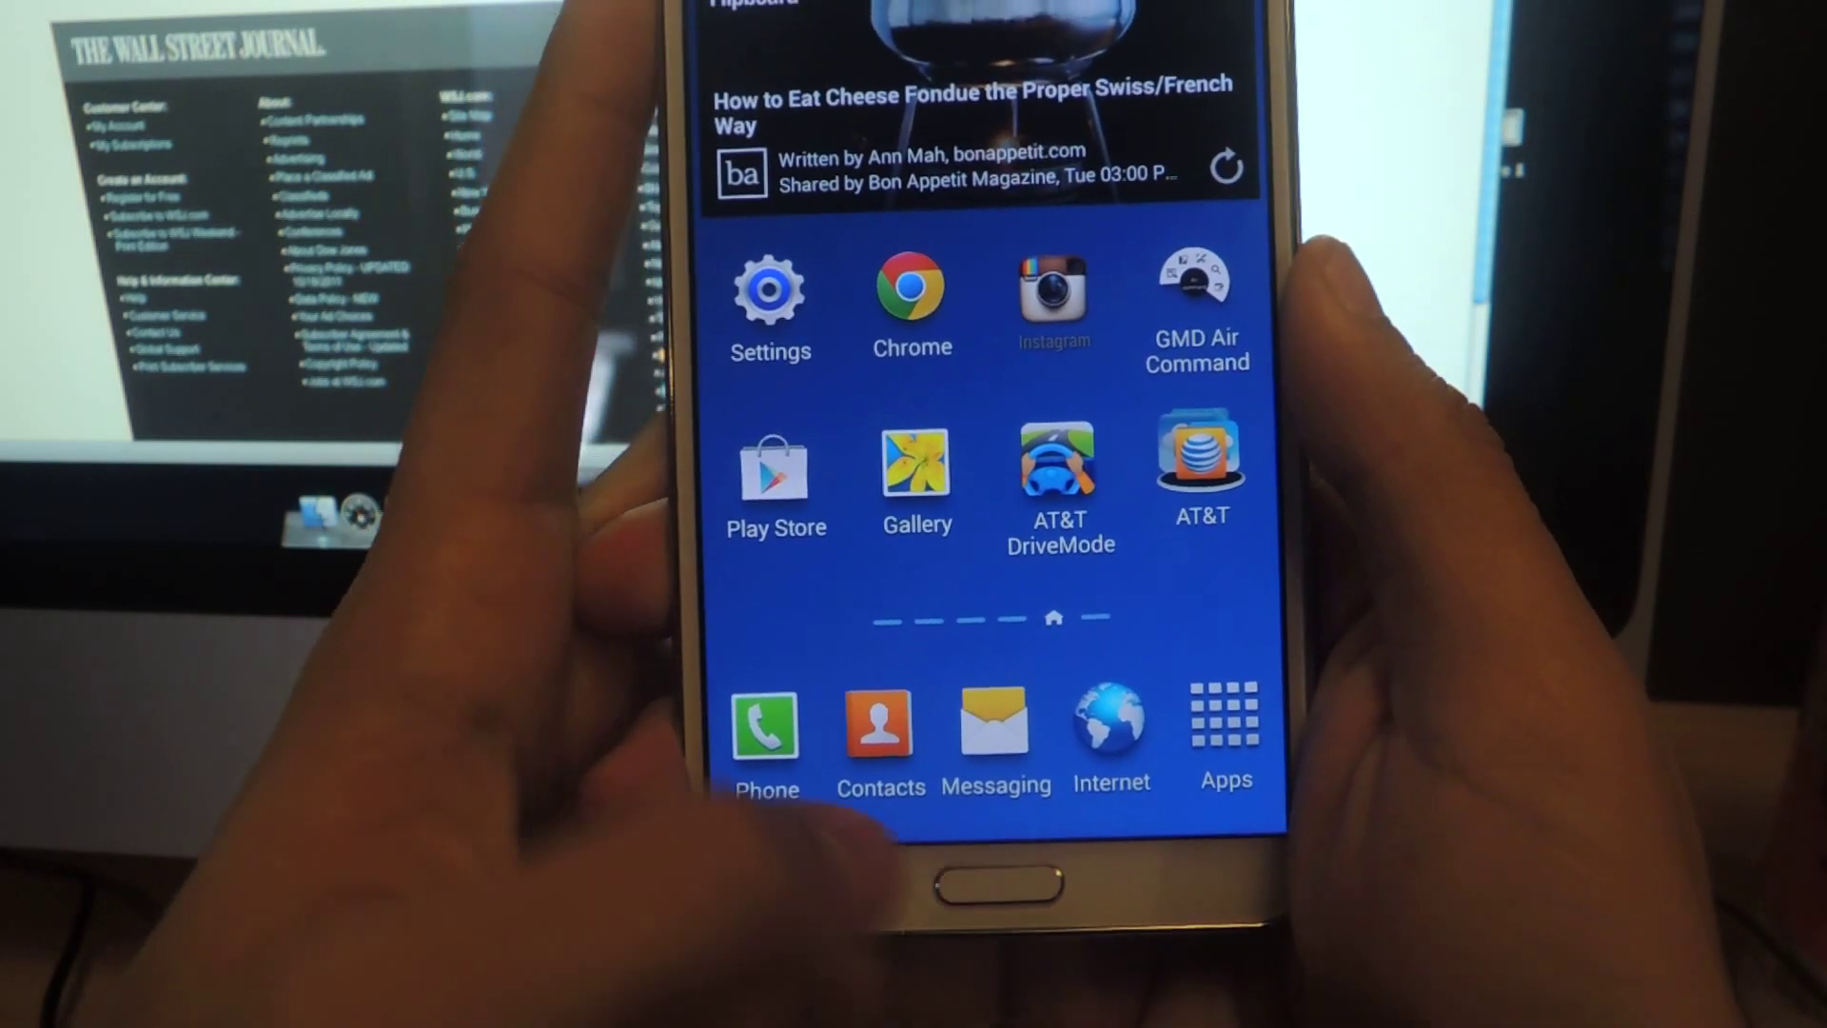
pyautogui.doubleClick(1007, 902)
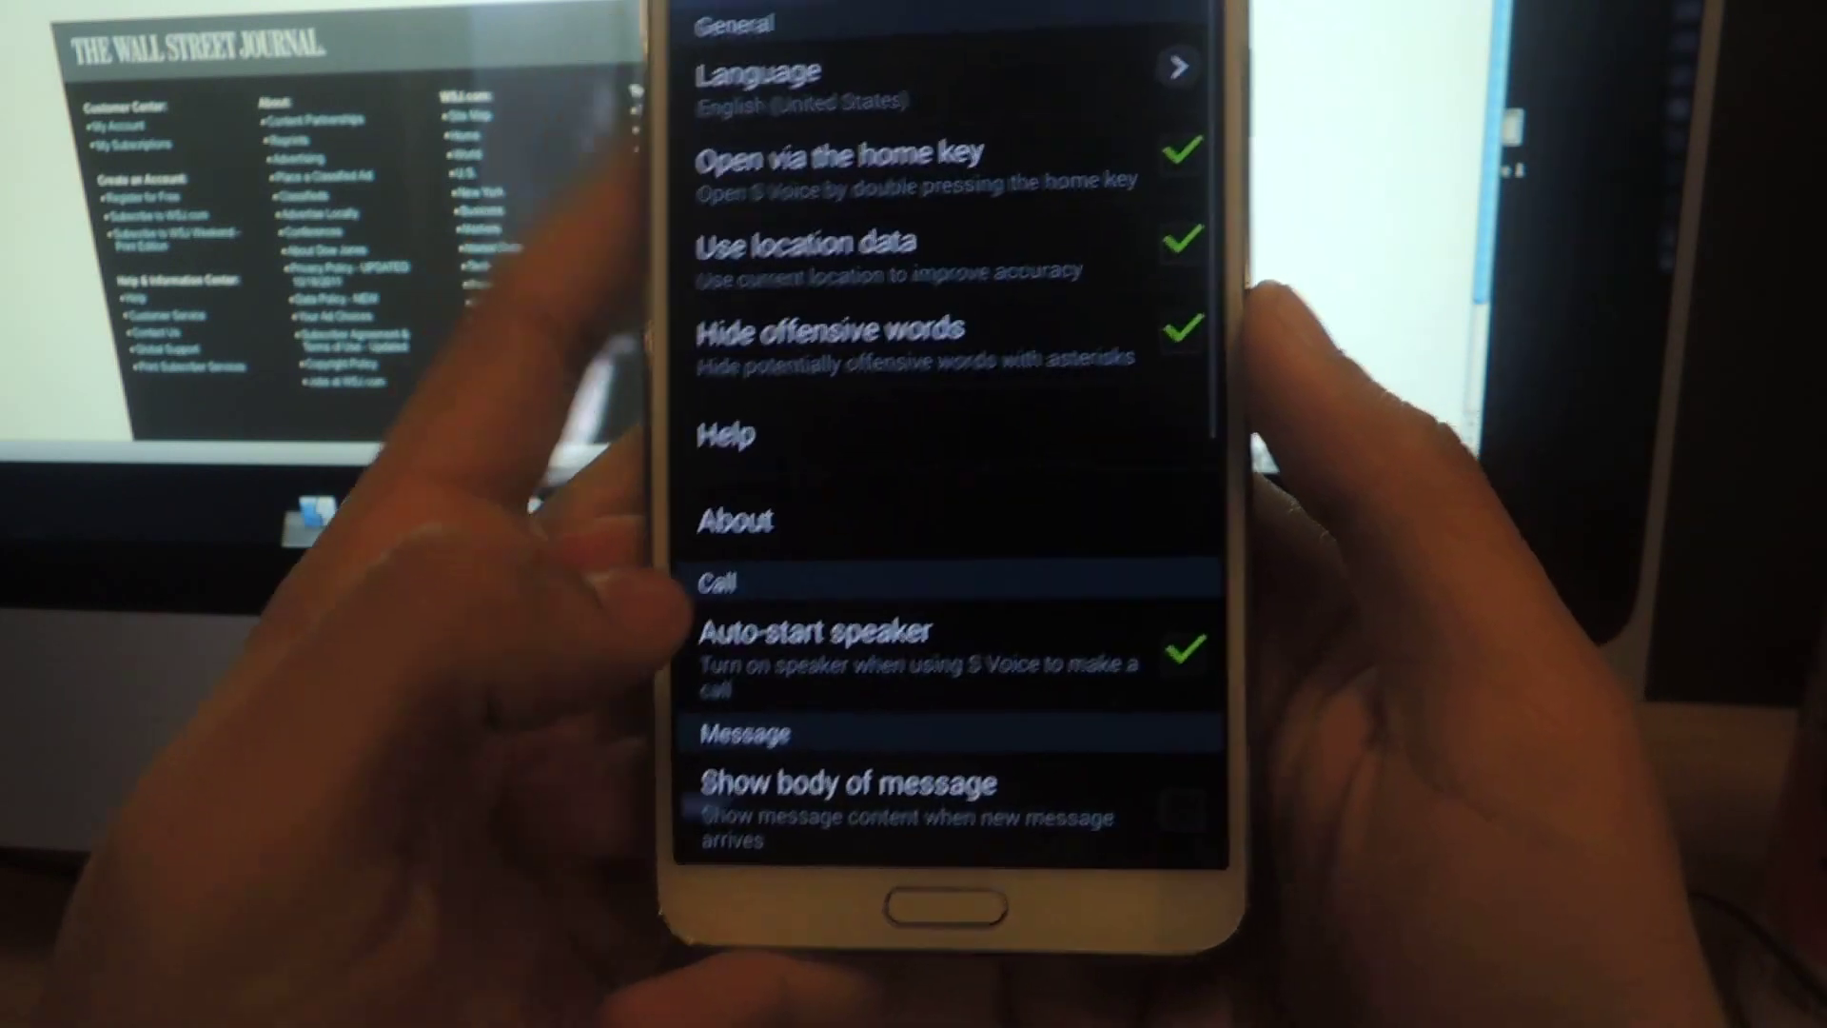
pyautogui.scroll(-5, 884, 570)
pyautogui.scroll(-5, 885, 572)
pyautogui.scroll(1, 884, 501)
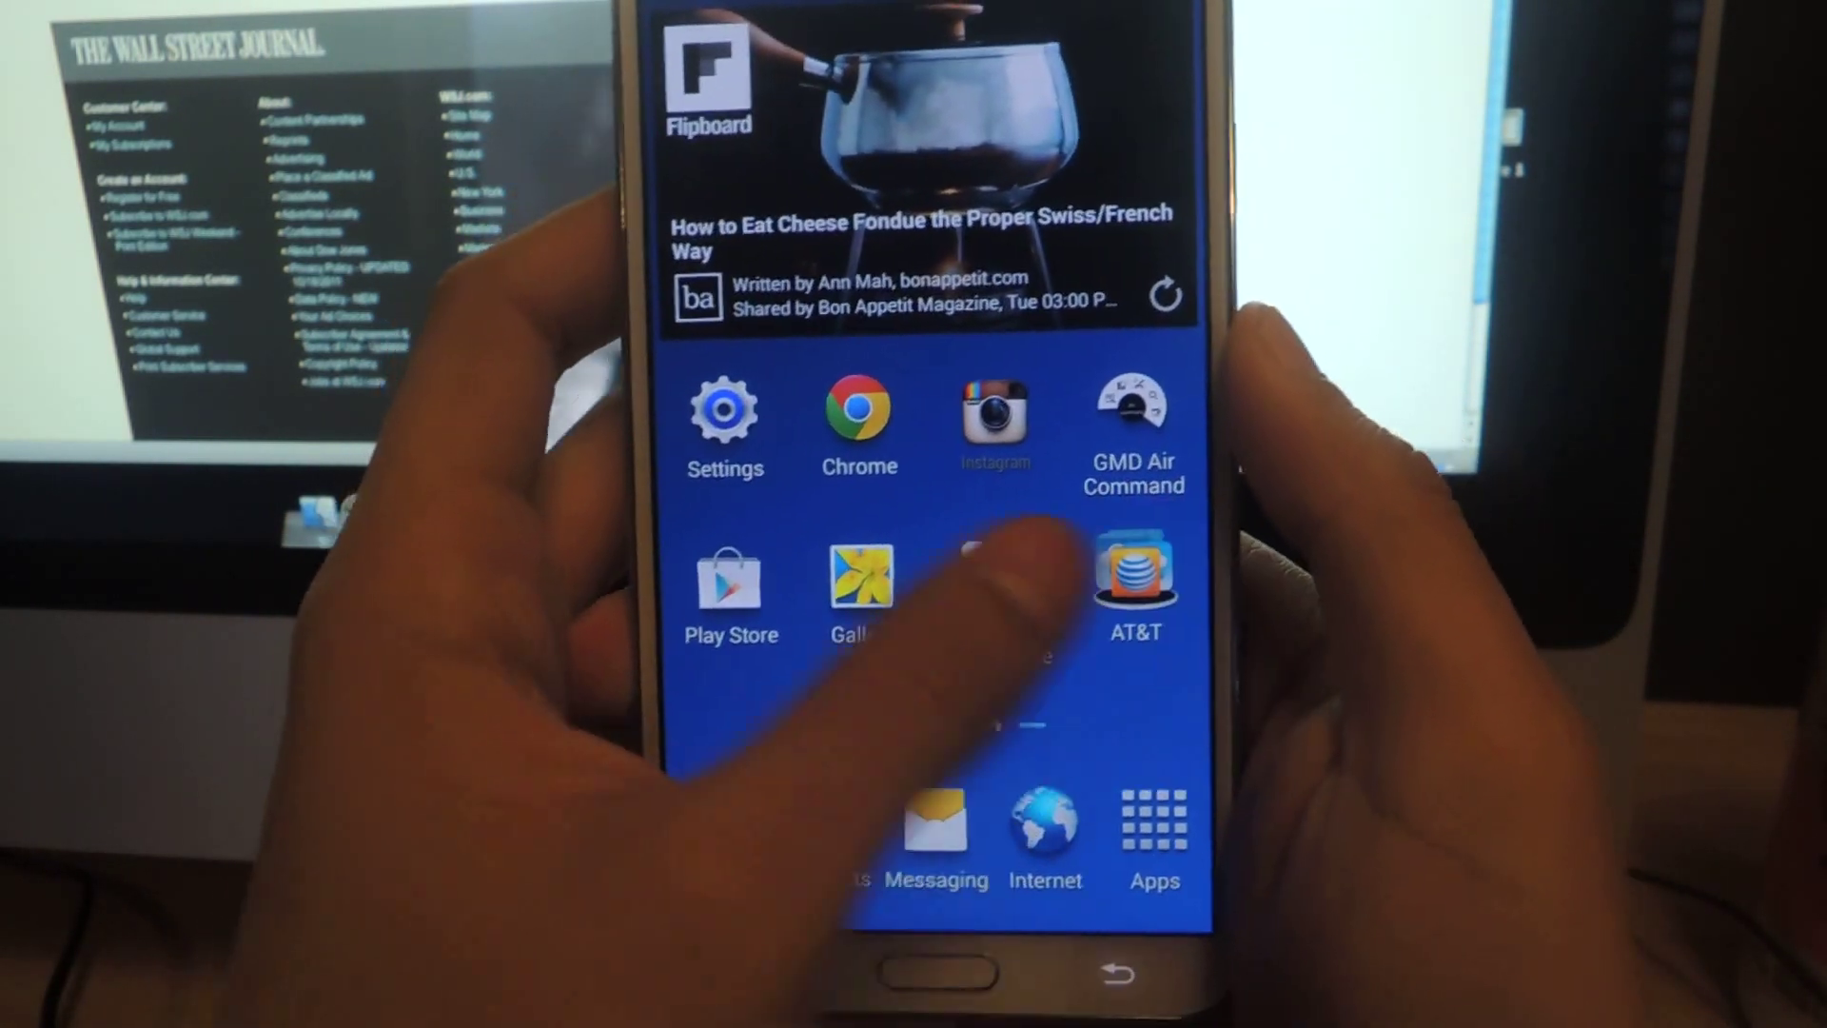
# Confirm double-pressing Home still opens S Voice, close it, then launch S for Switch Voice
pyautogui.moveTo(999, 542); pyautogui.dragTo(742, 543)
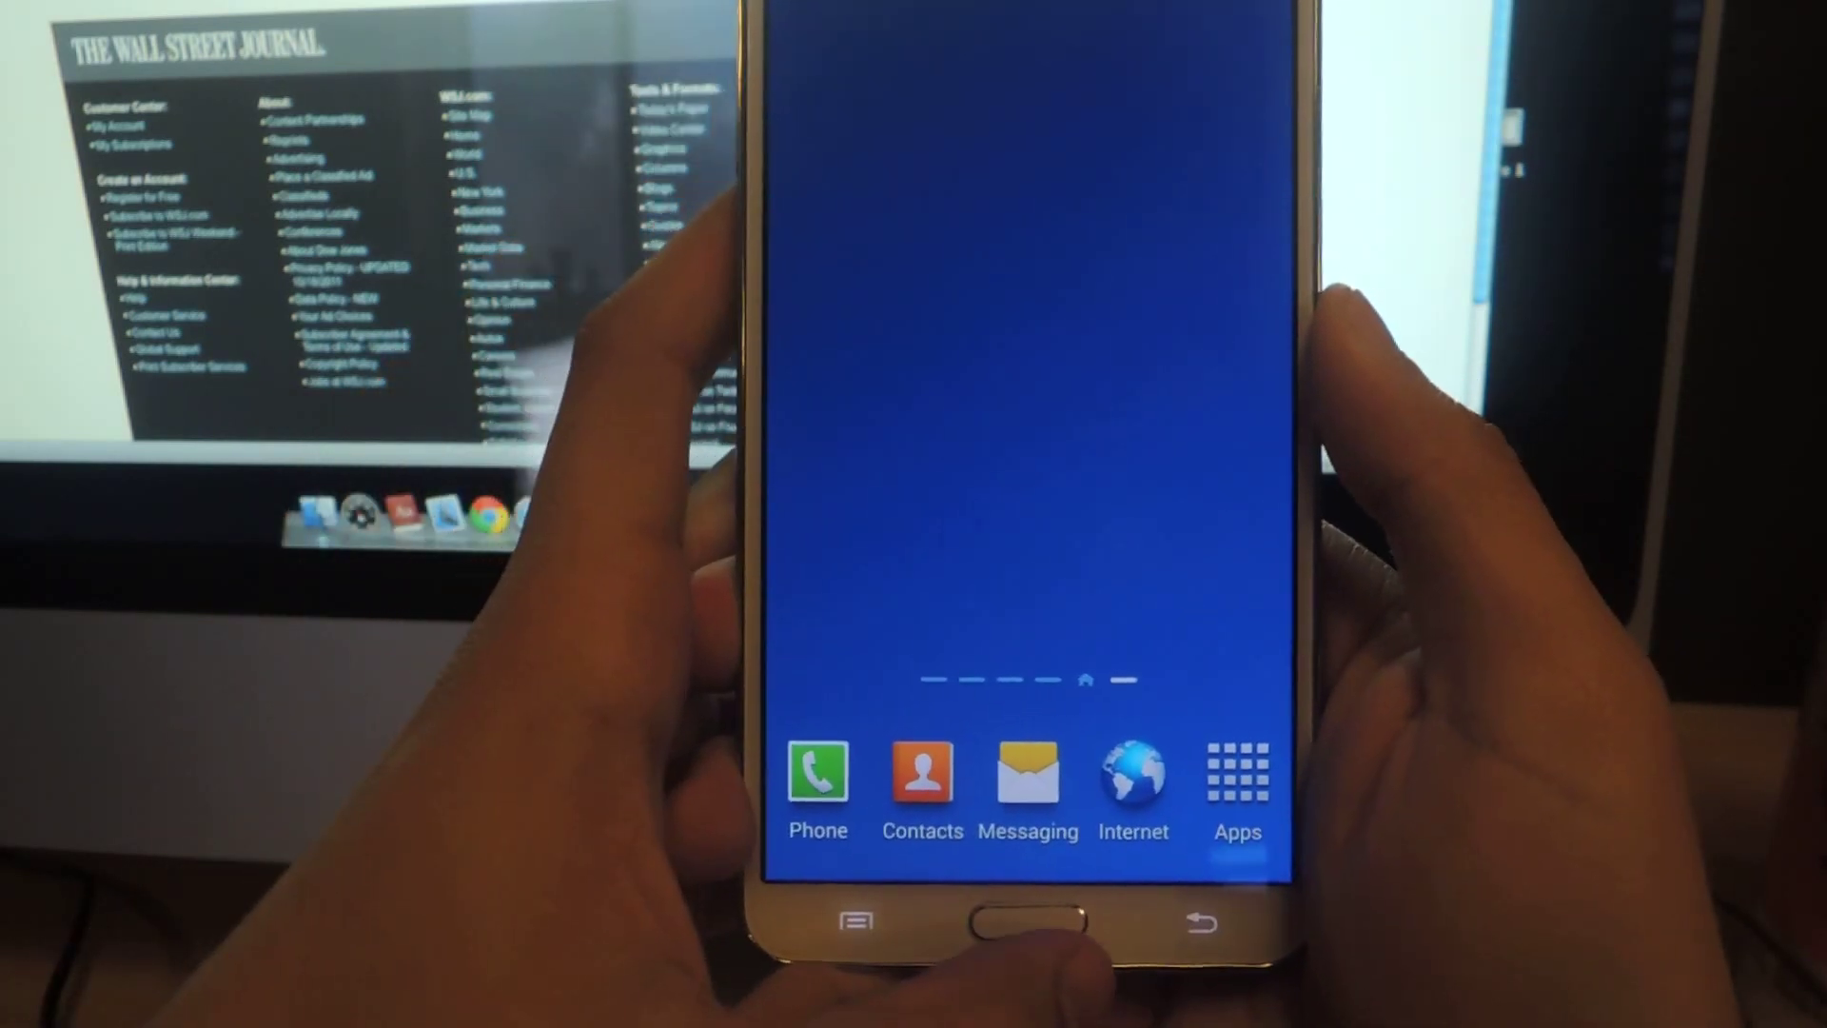
pyautogui.doubleClick(1028, 925)
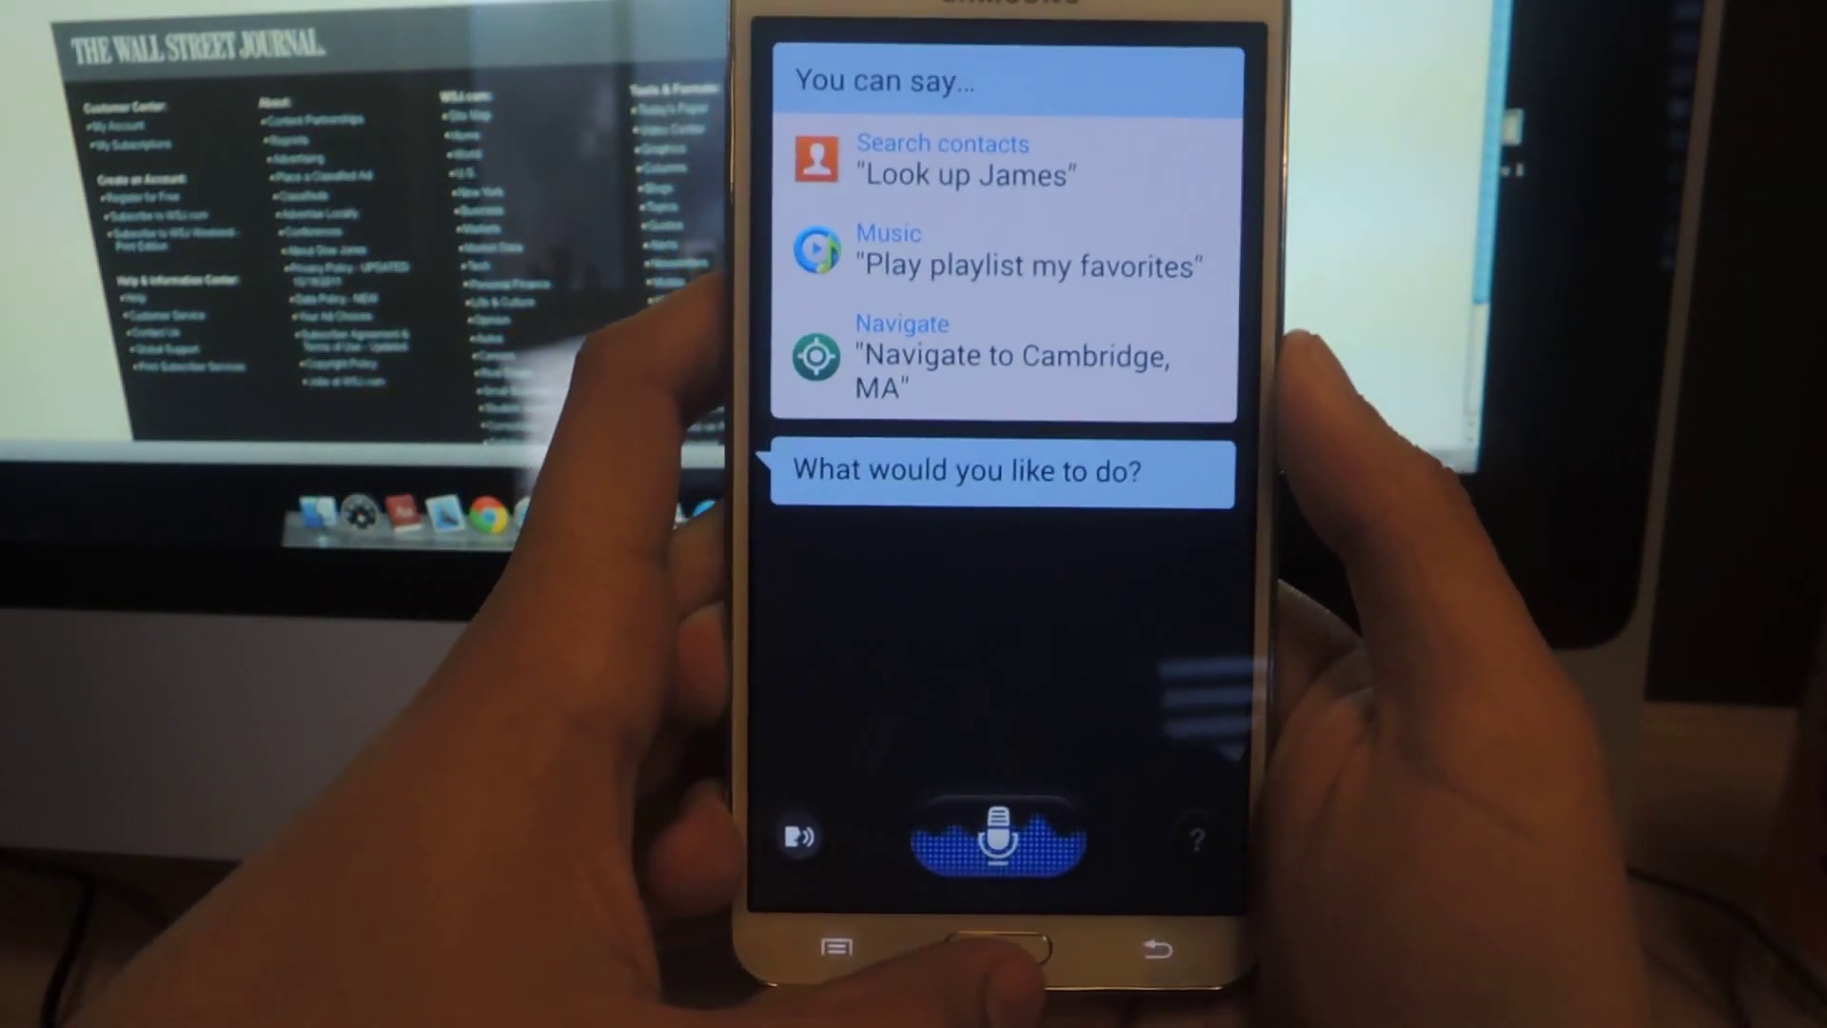
pyautogui.click(971, 949)
pyautogui.moveTo(1114, 542); pyautogui.dragTo(799, 543)
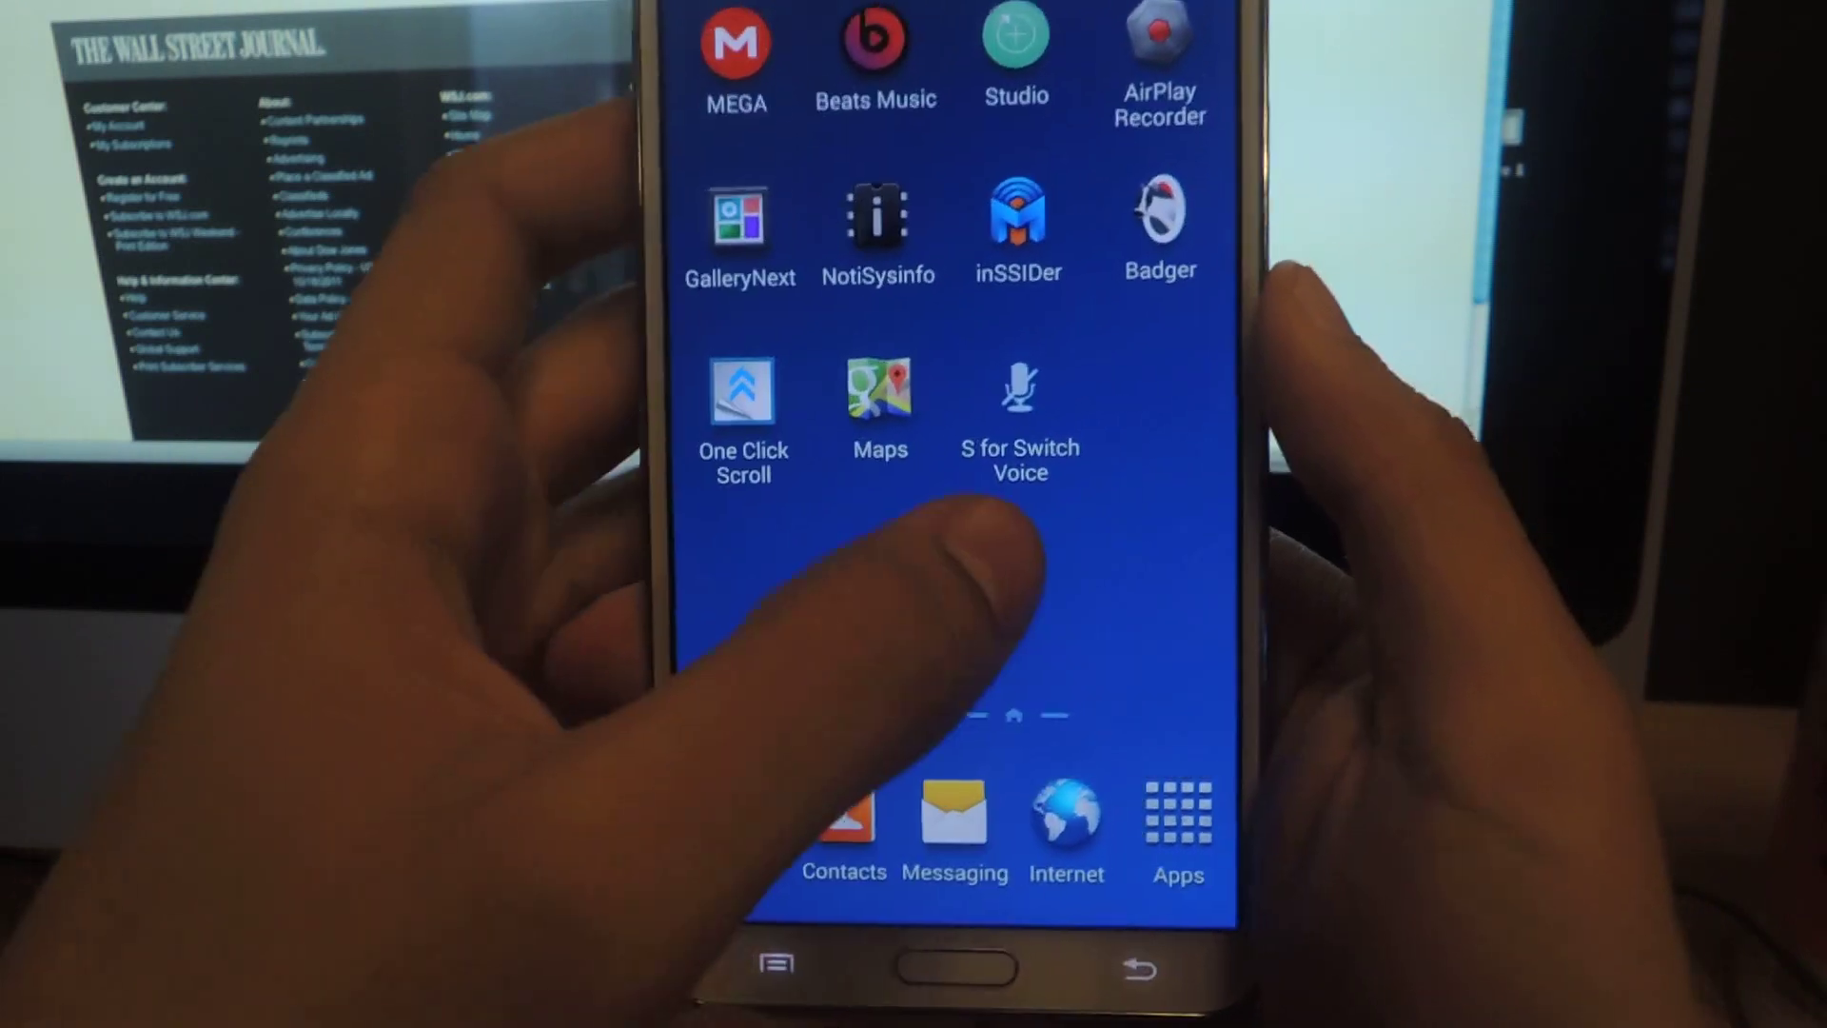
pyautogui.click(1072, 379)
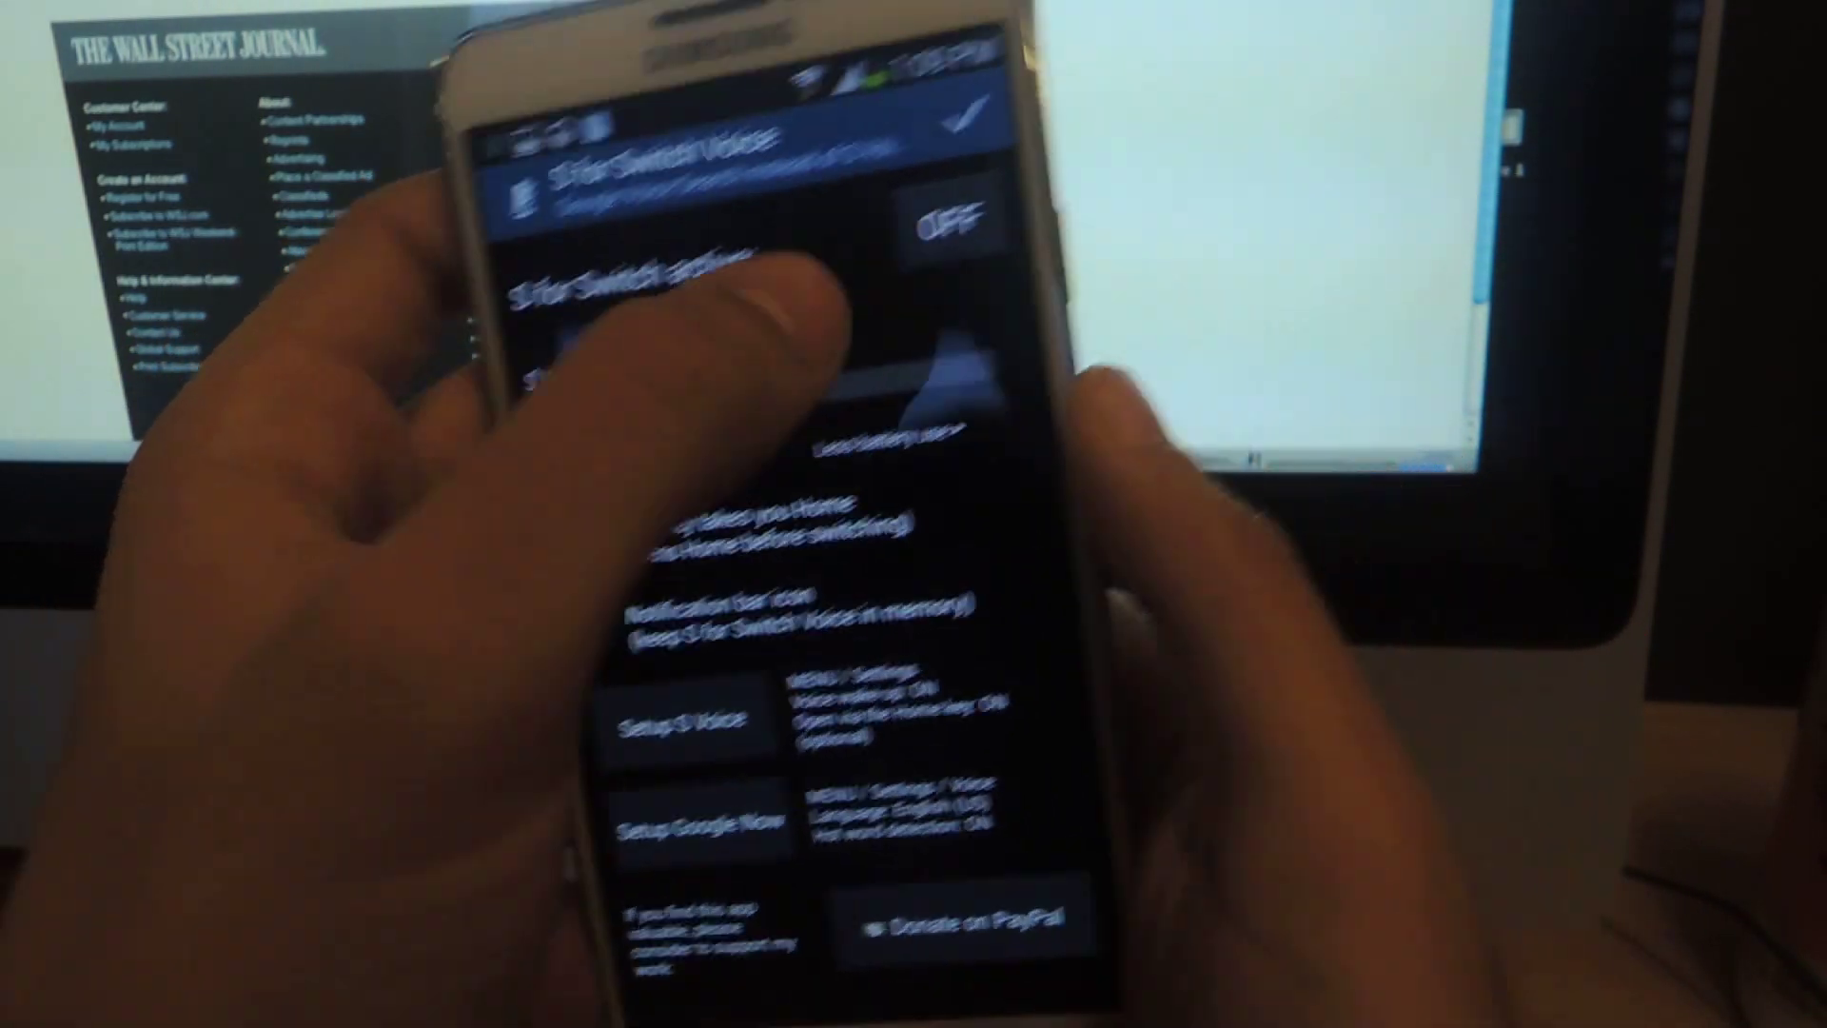
# Turn on 'S for Switch active', leave S Voice monitoring at quickest switching, and go home
pyautogui.click(1003, 199)
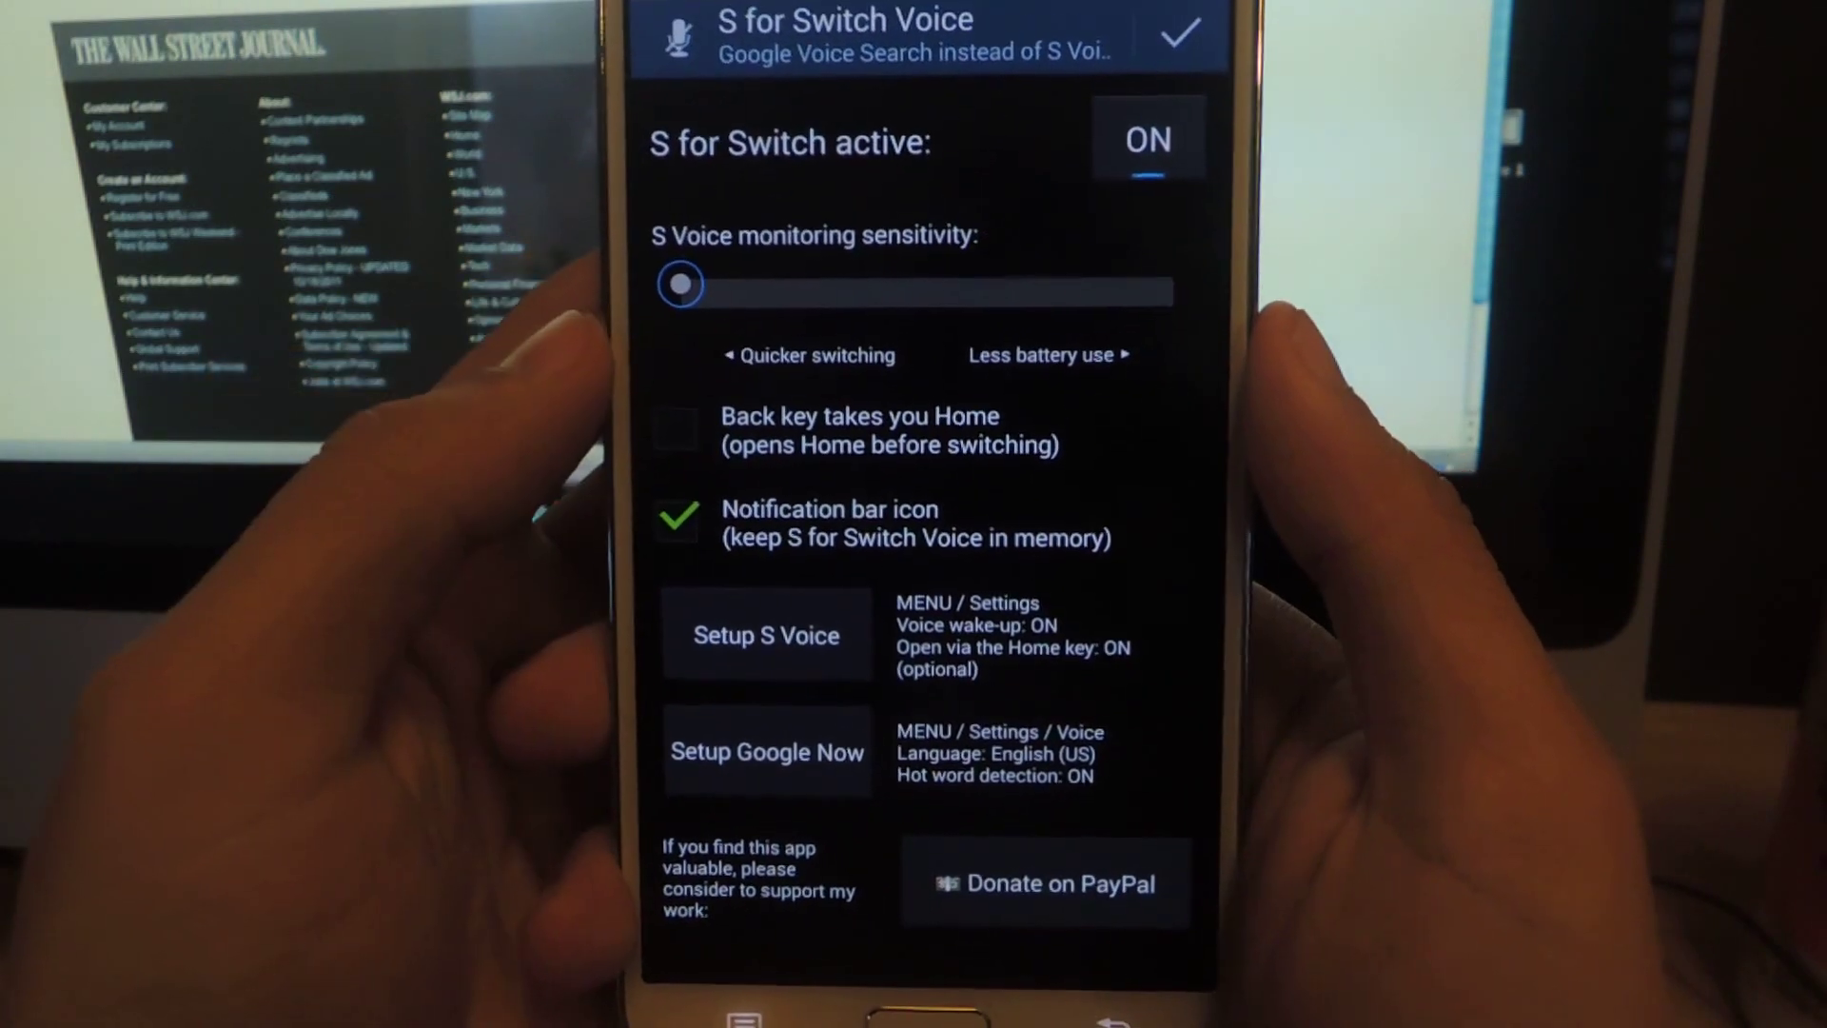
pyautogui.moveTo(670, 298); pyautogui.dragTo(1159, 300)
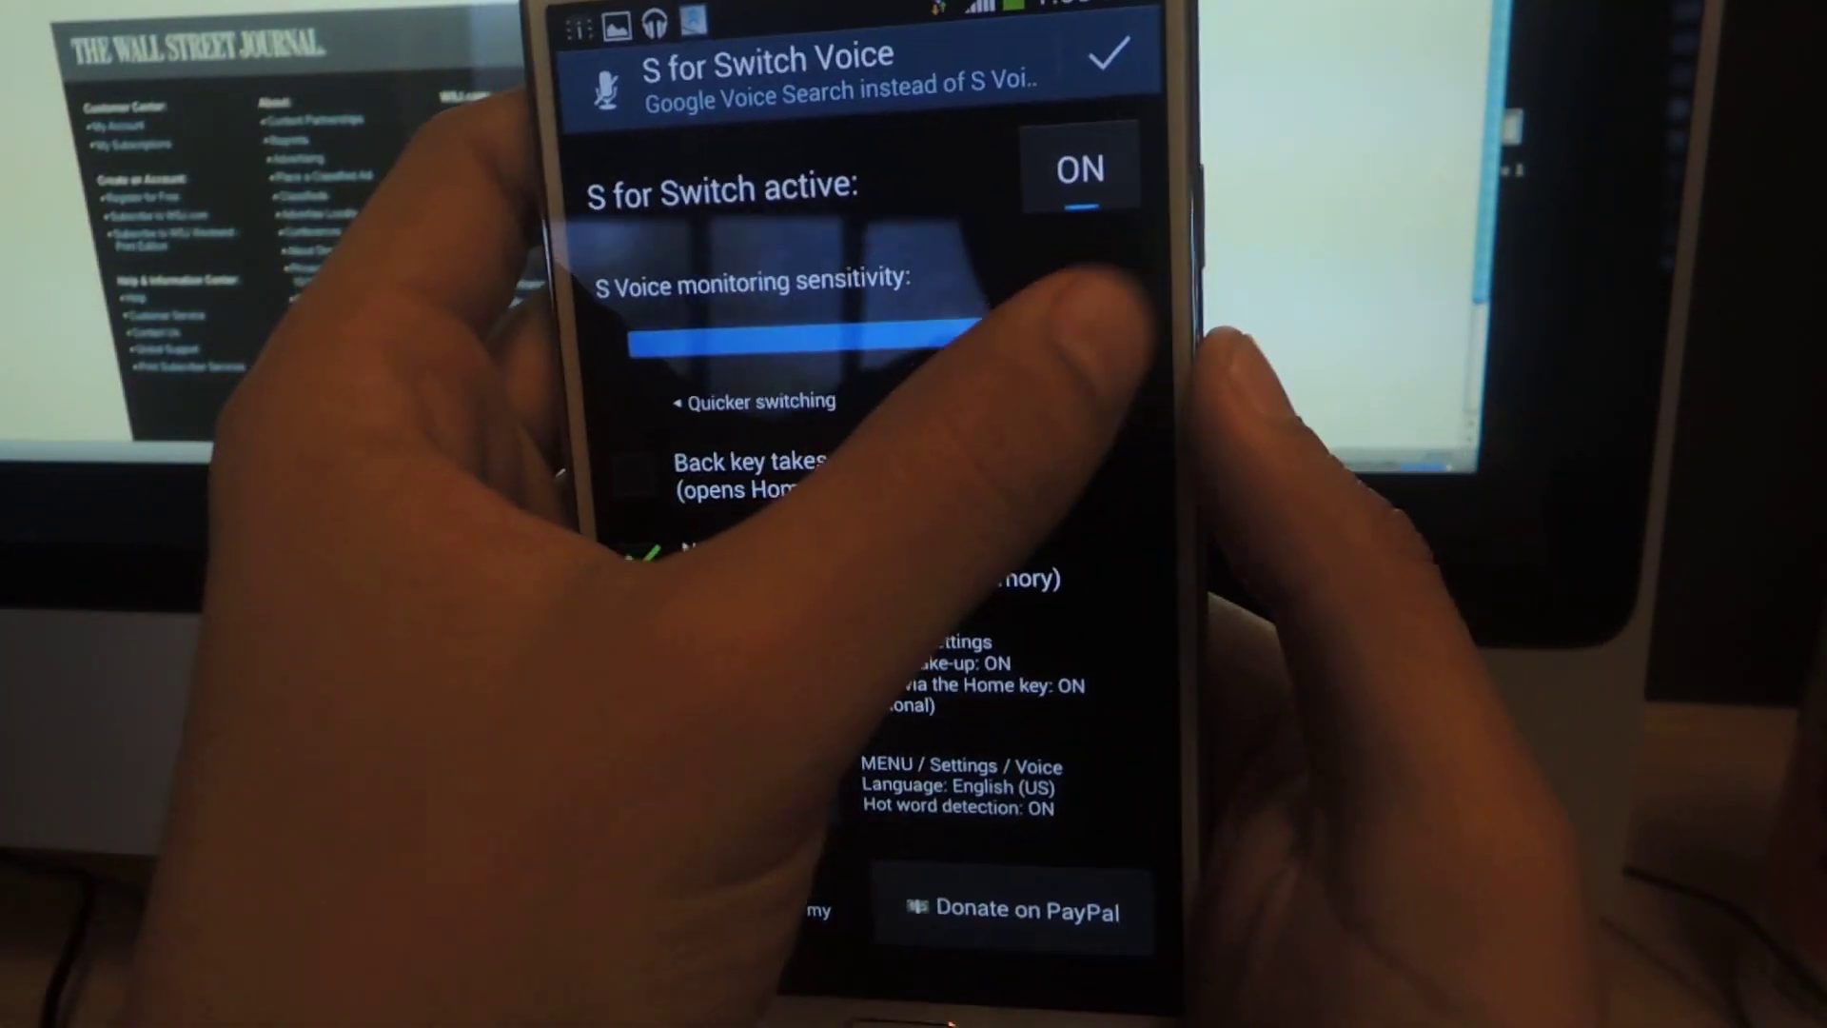
pyautogui.moveTo(1092, 327); pyautogui.dragTo(699, 281)
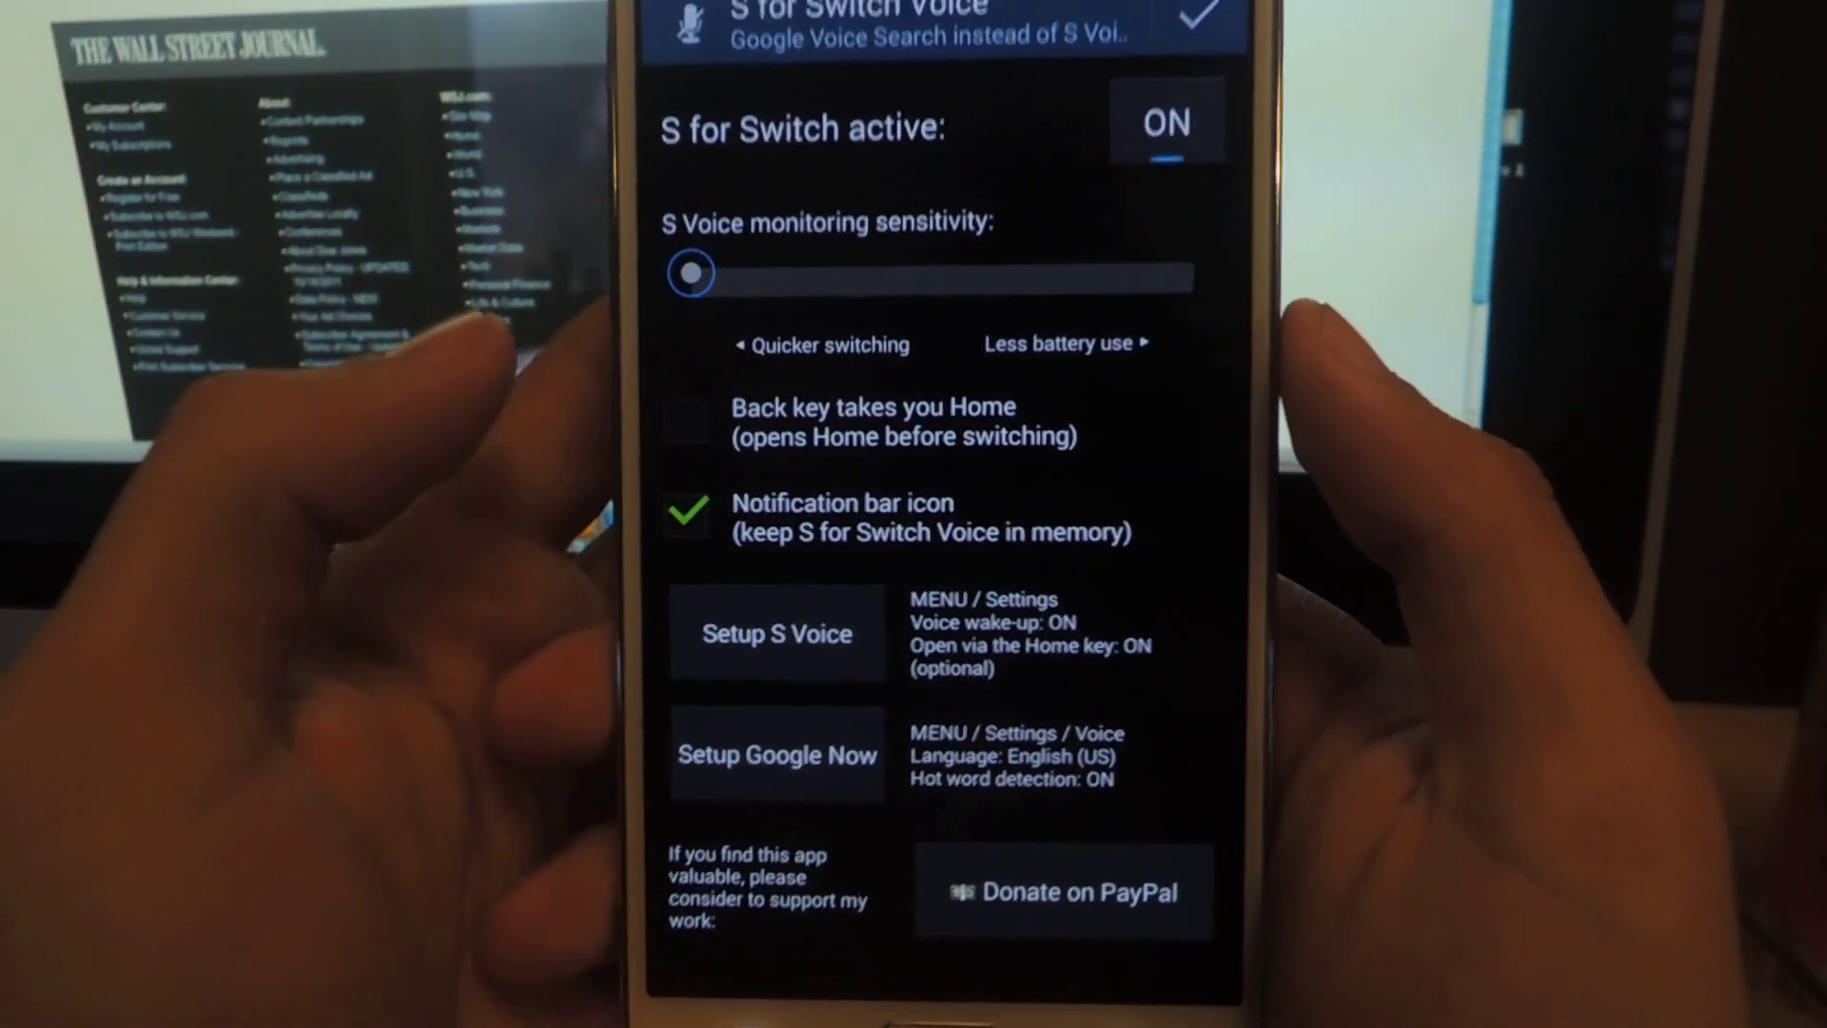
pyautogui.click(913, 942)
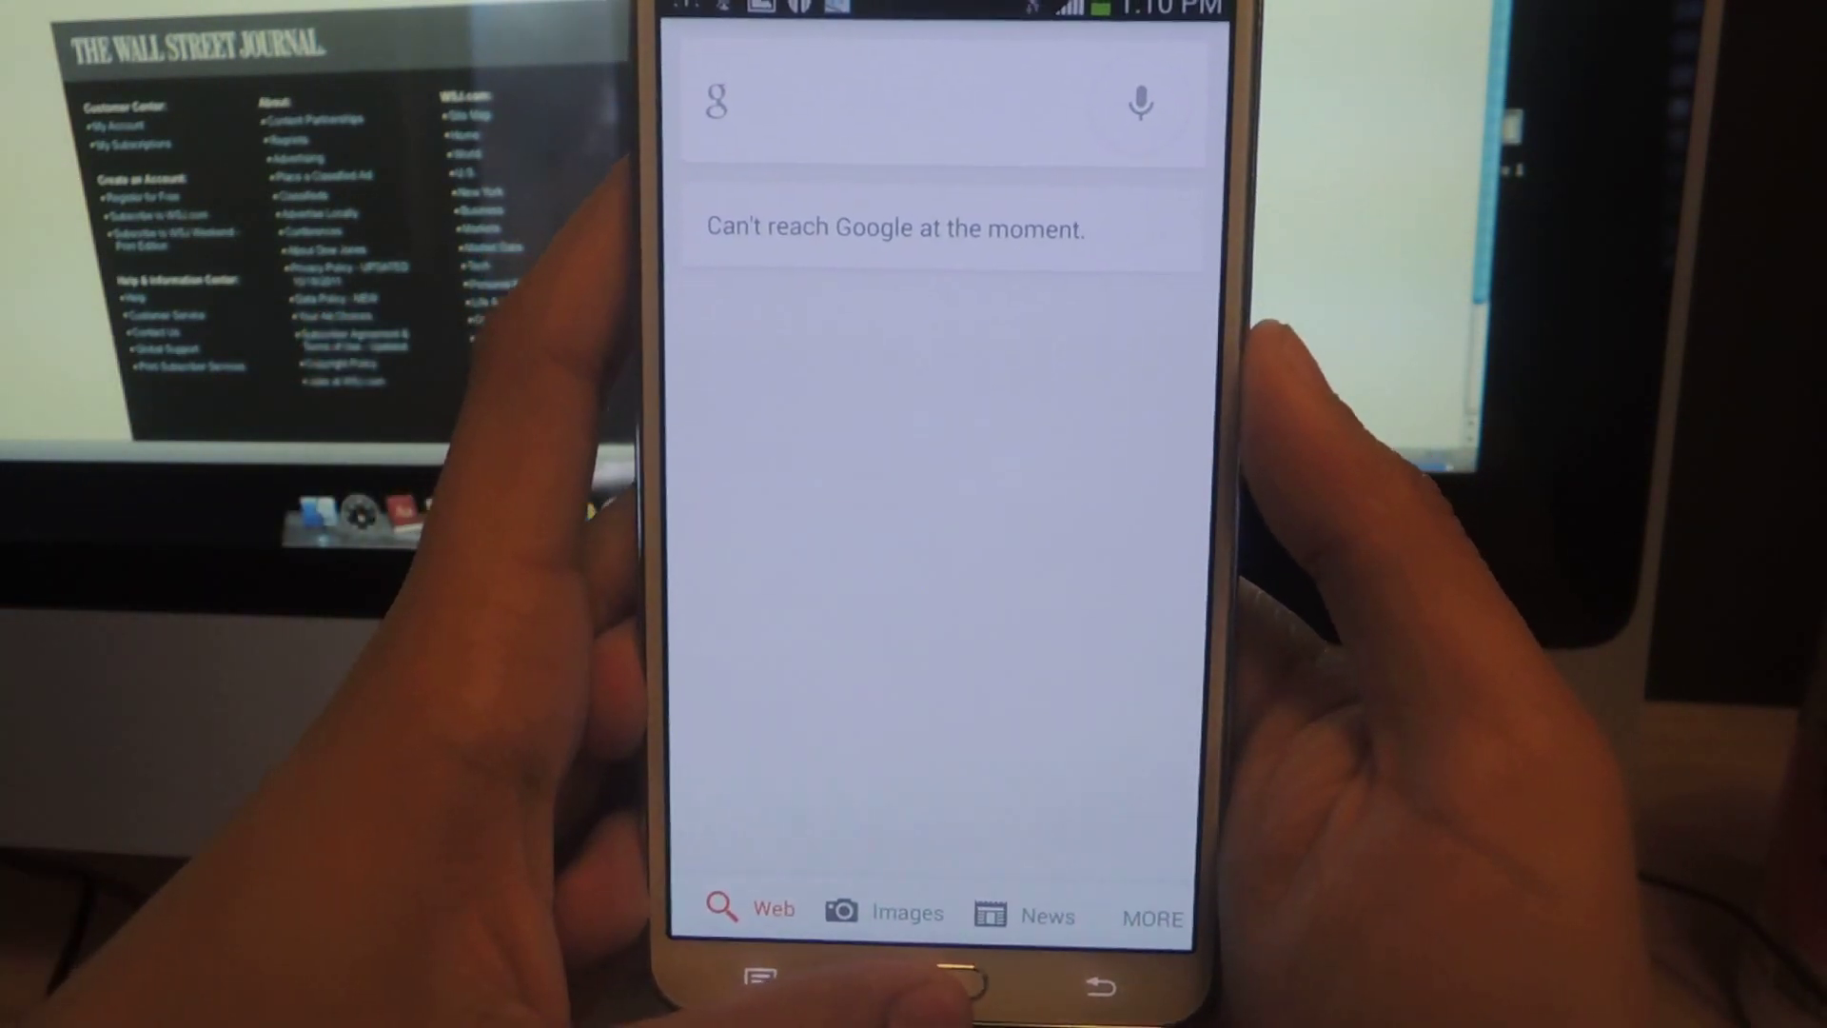
# Dismiss the Google search screen, returning to the home page with S for Switch Voice
pyautogui.click(959, 985)
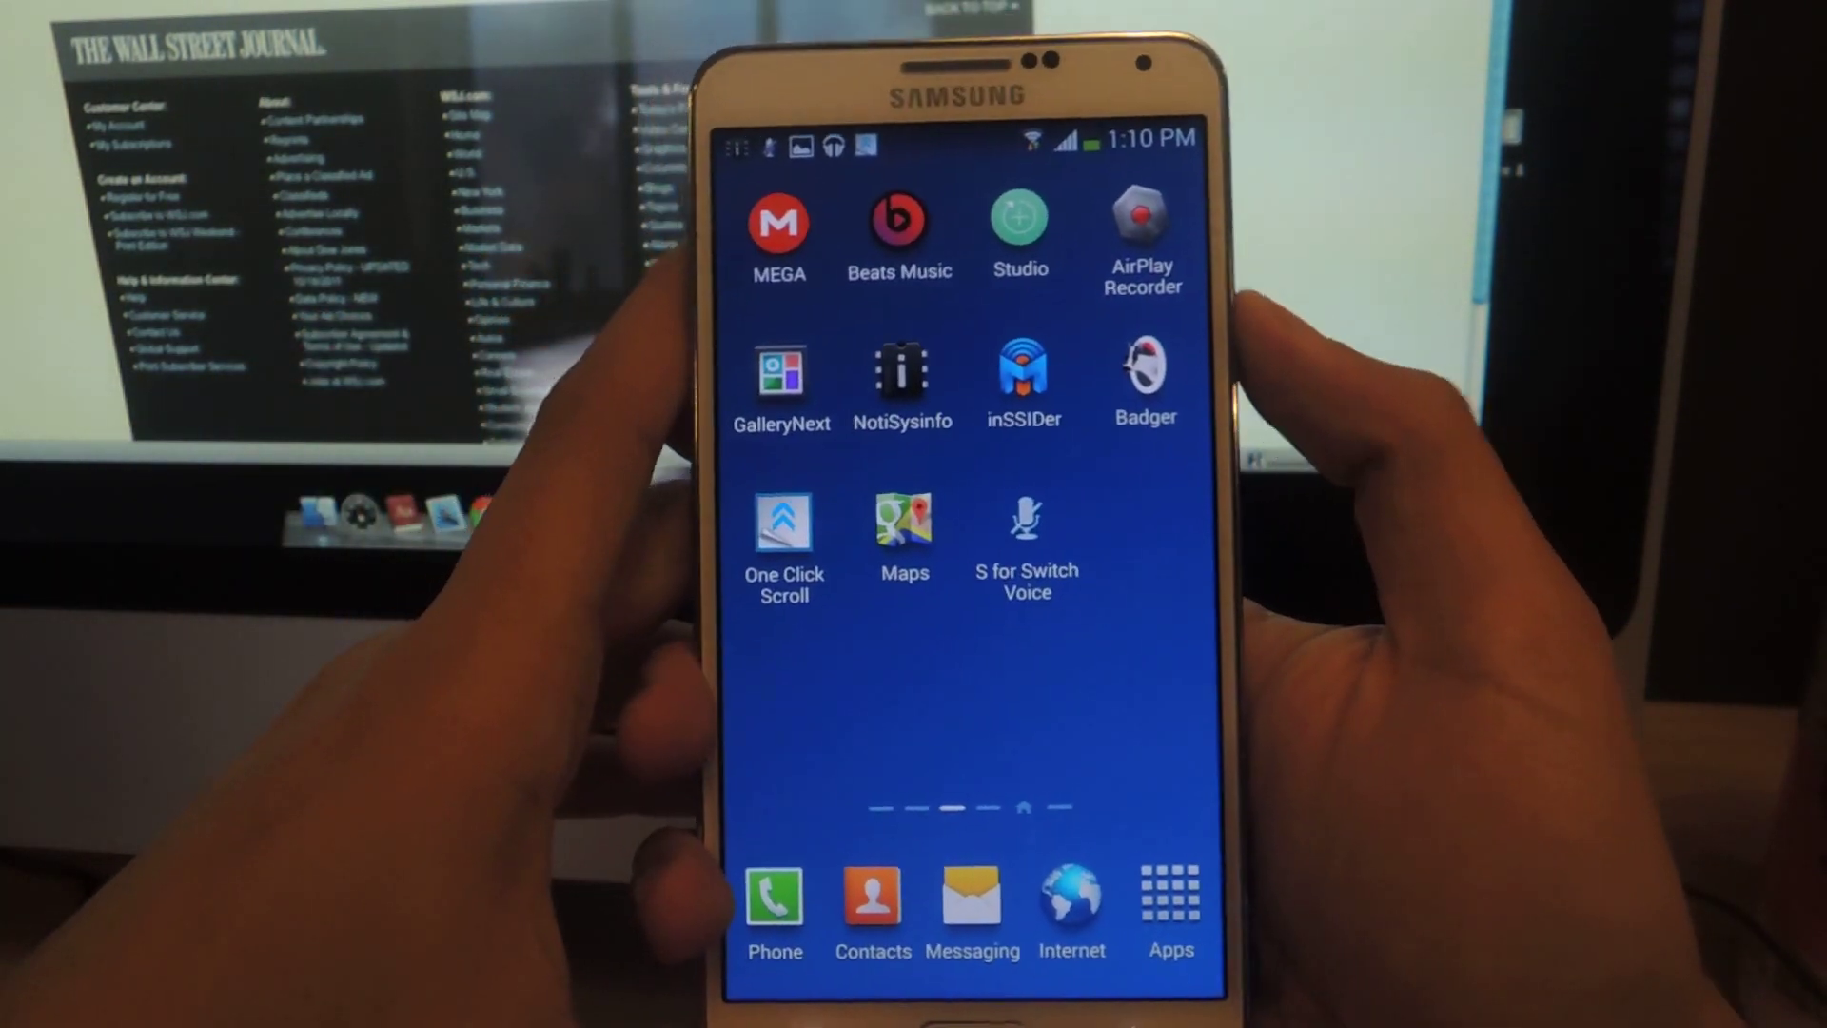